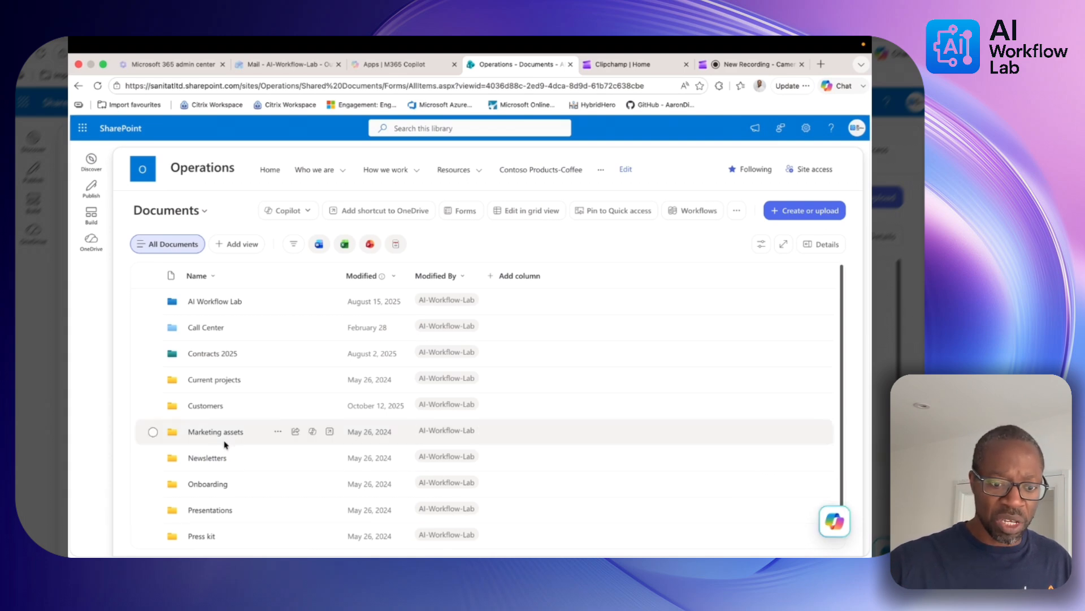
Open the Call Center folder and select Call-Center-Sentiment-Sample-Data.xlsx for Copilot
click(836, 520)
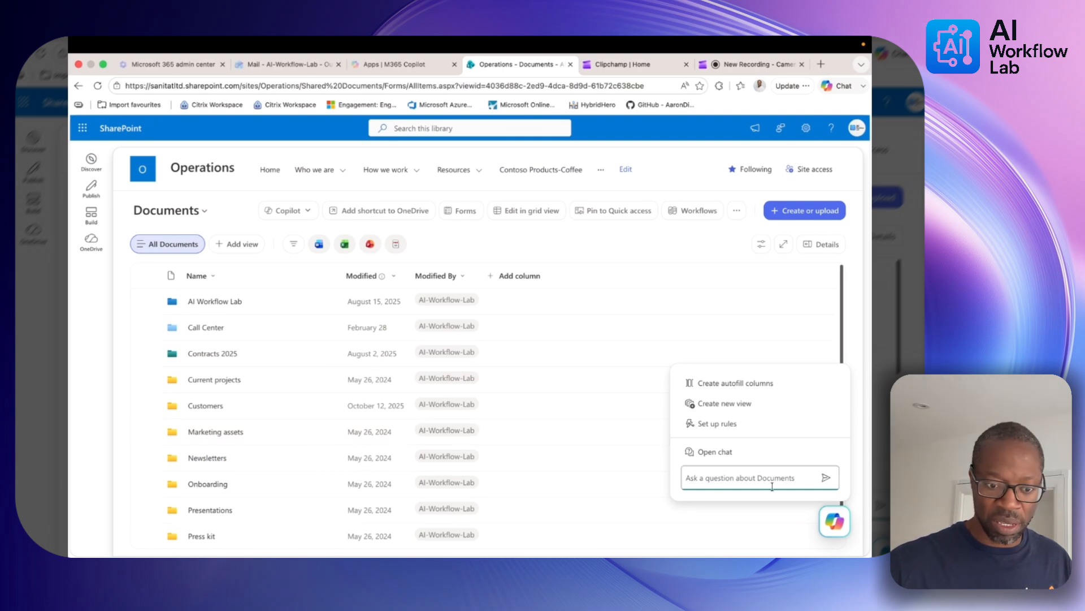
click(206, 328)
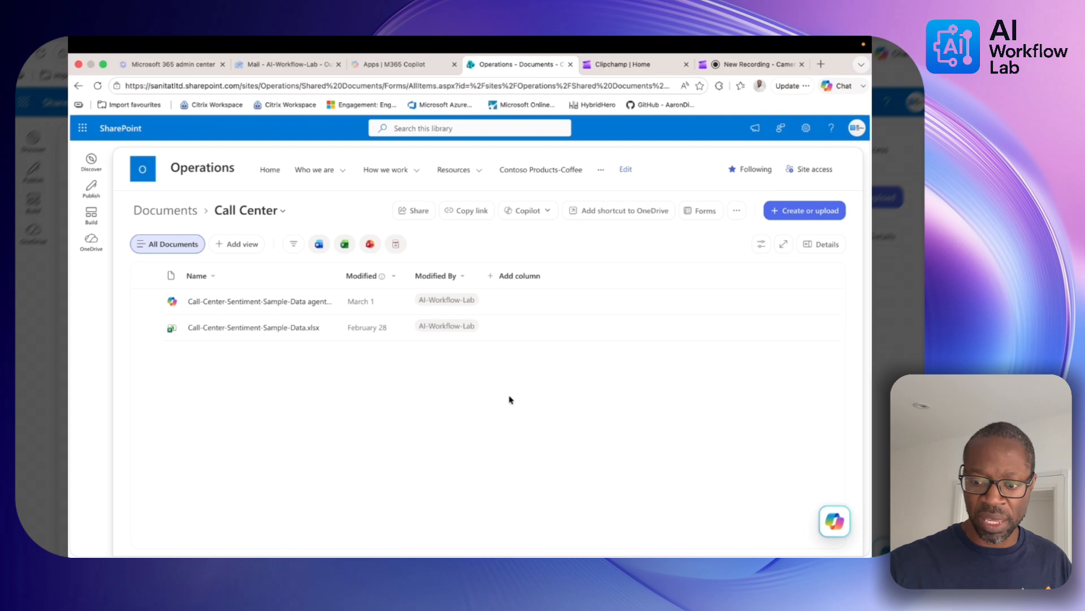
click(822, 522)
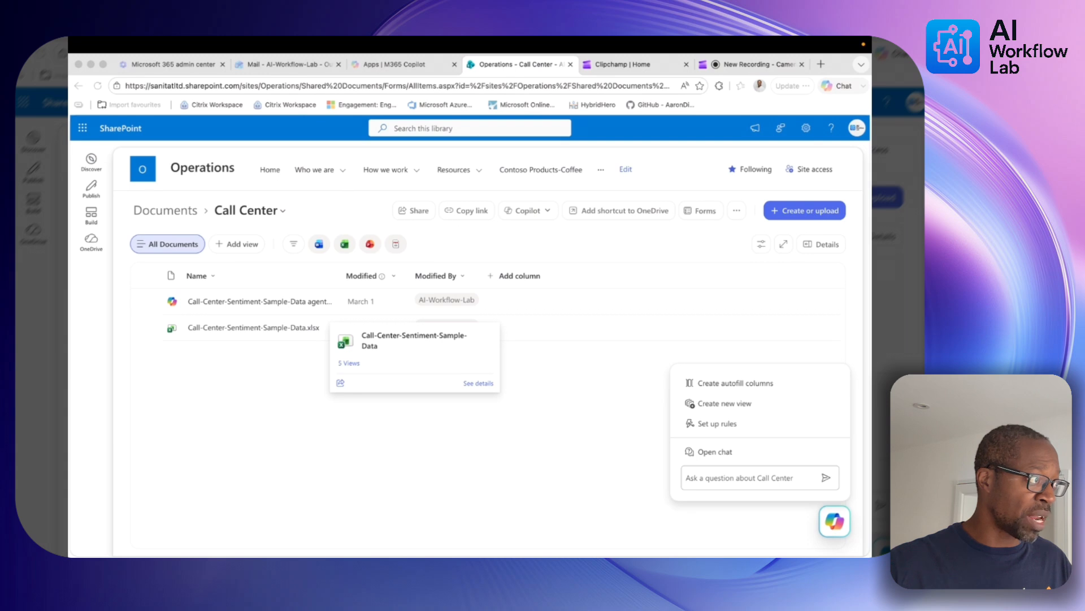
click(272, 417)
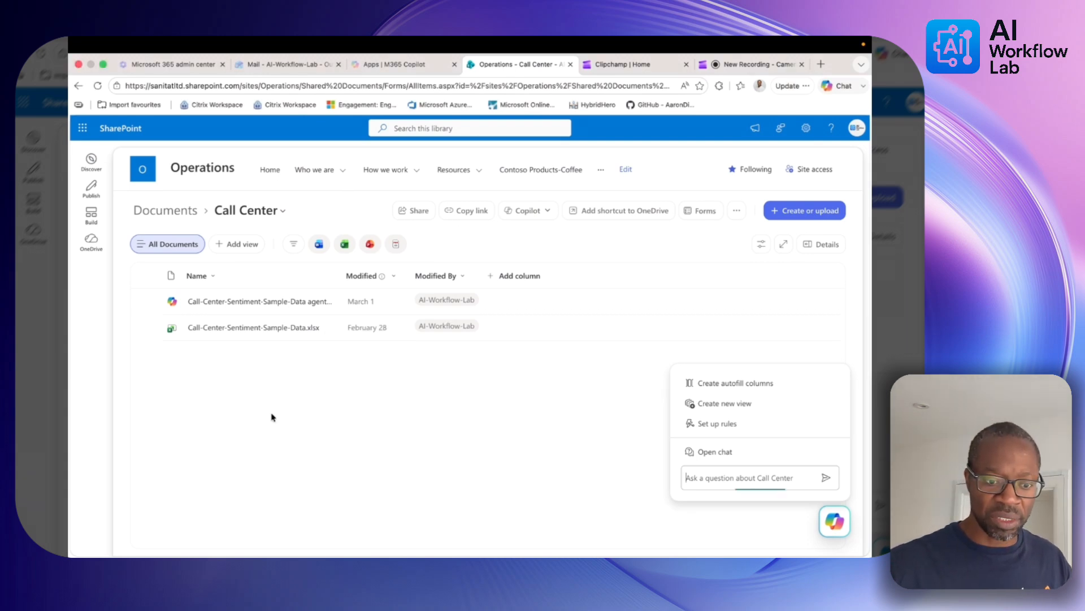
Have Copilot build Call Center Sentiment Trends Report.xlsx from the sample data workbook, then open it
click(153, 327)
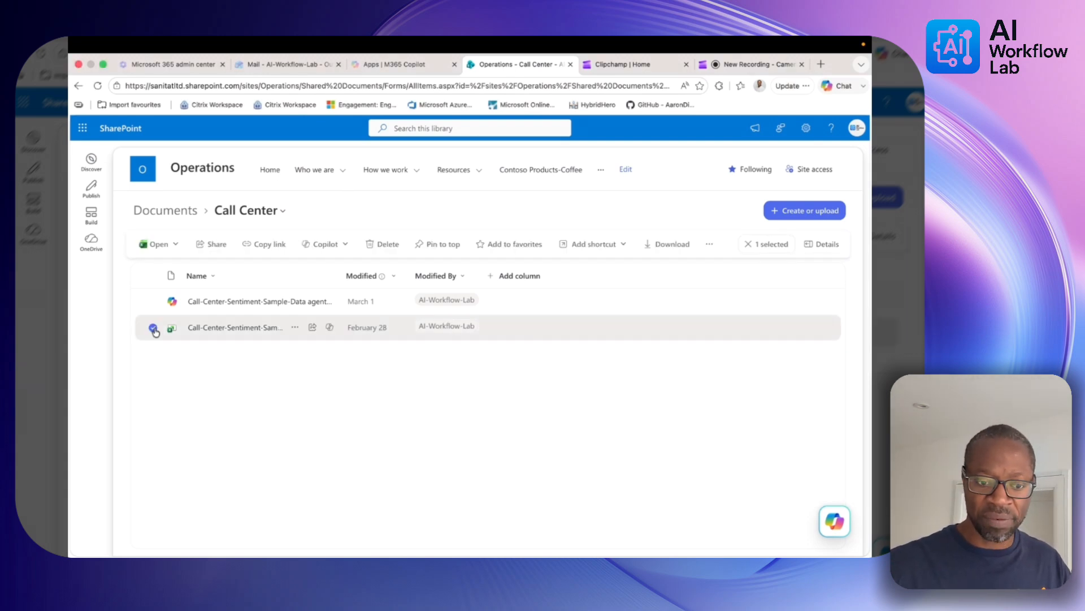
click(837, 523)
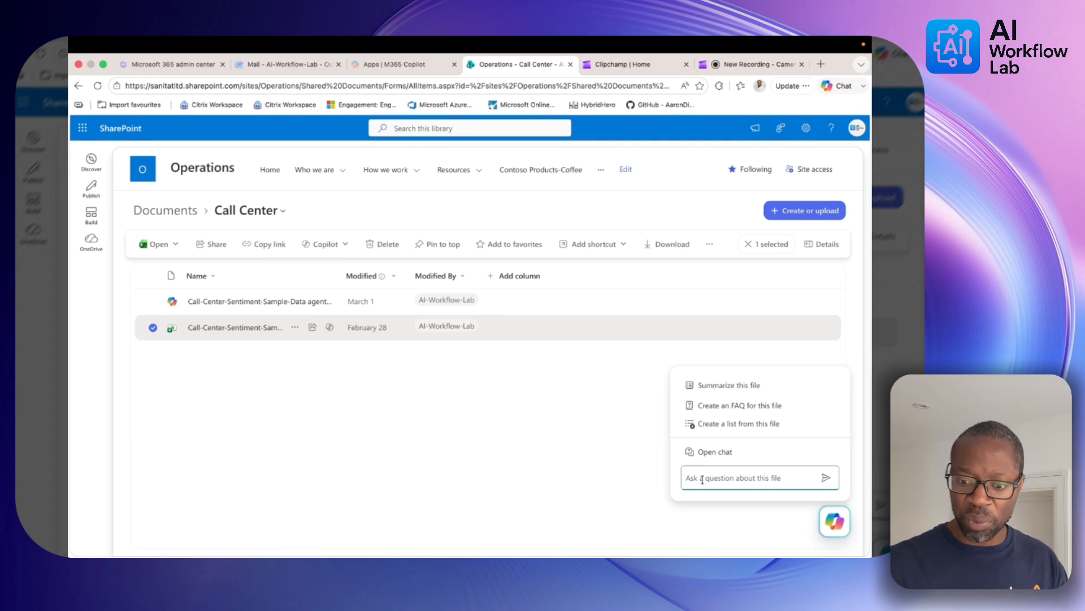
text(Create a new report showing relevant data and trends using the recommended visuals)
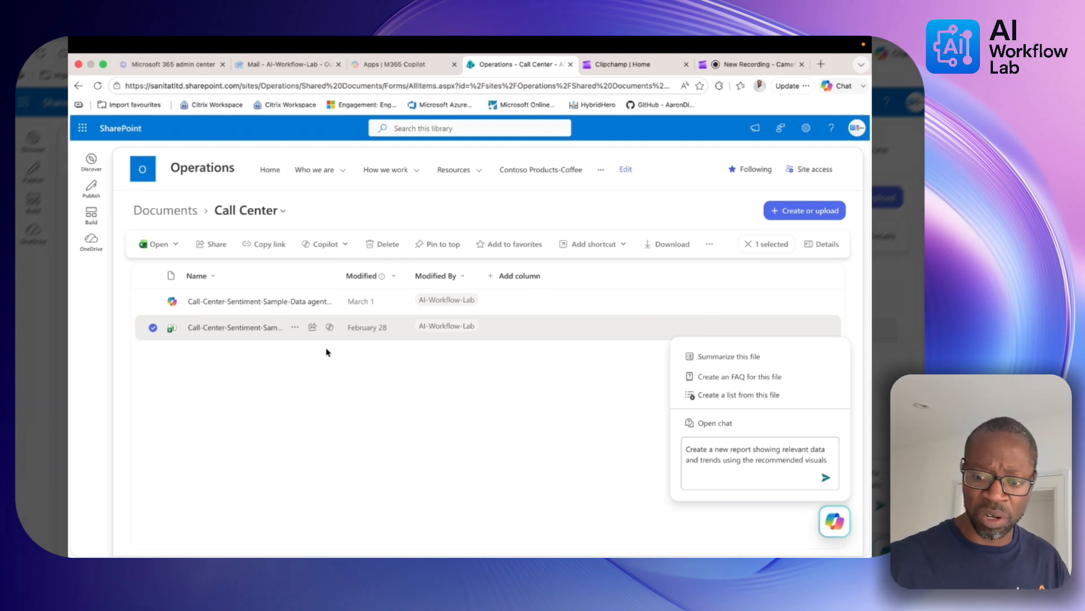
click(826, 479)
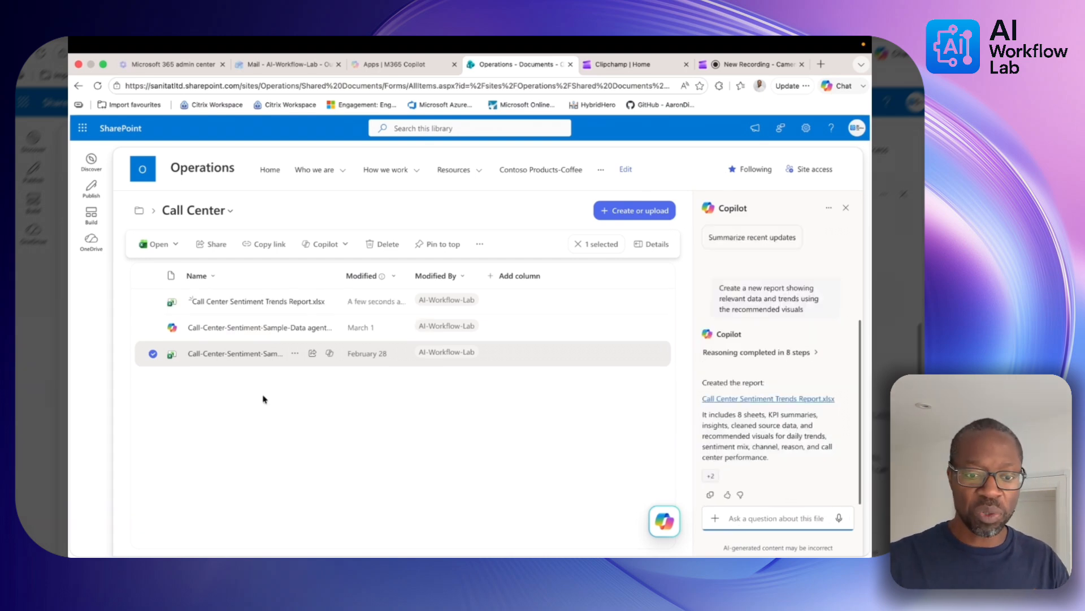
click(264, 303)
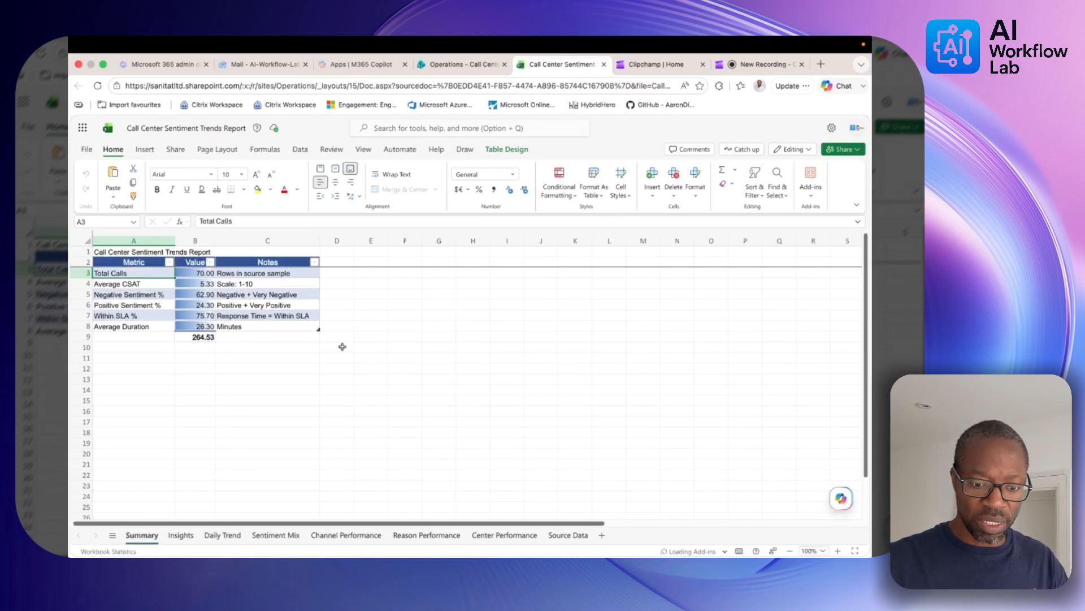
Browse the Sentiment Mix, Channel Performance, Reason Performance and Source Data sheets
click(286, 536)
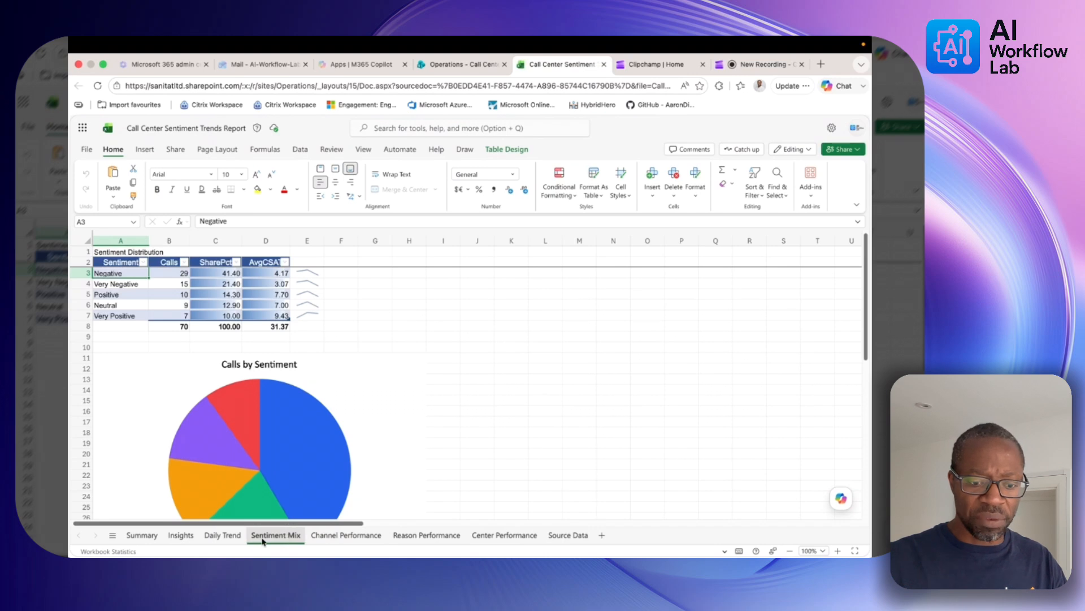
click(341, 537)
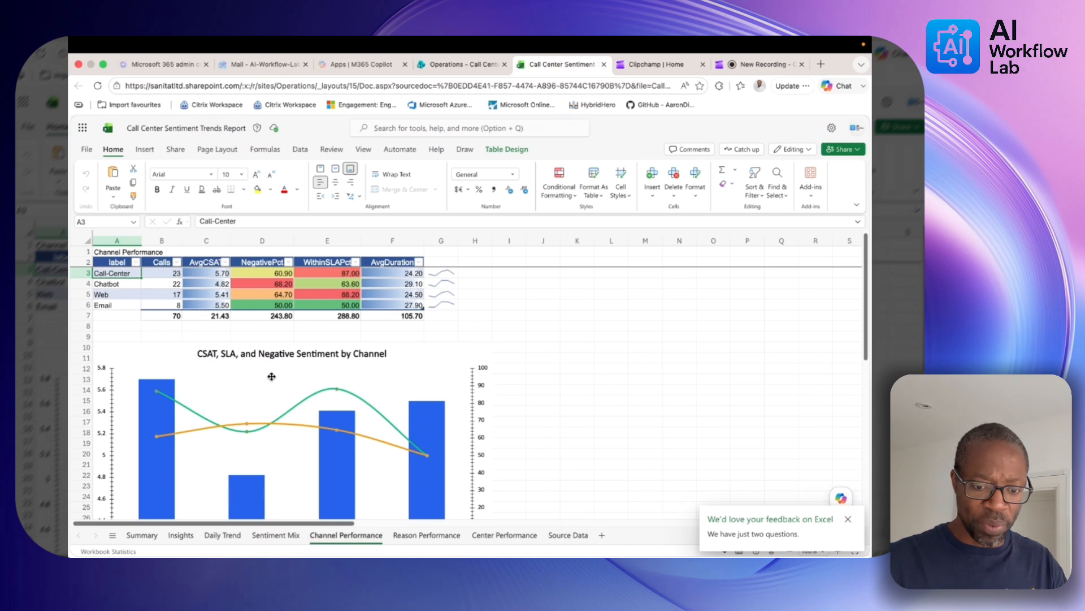
click(416, 536)
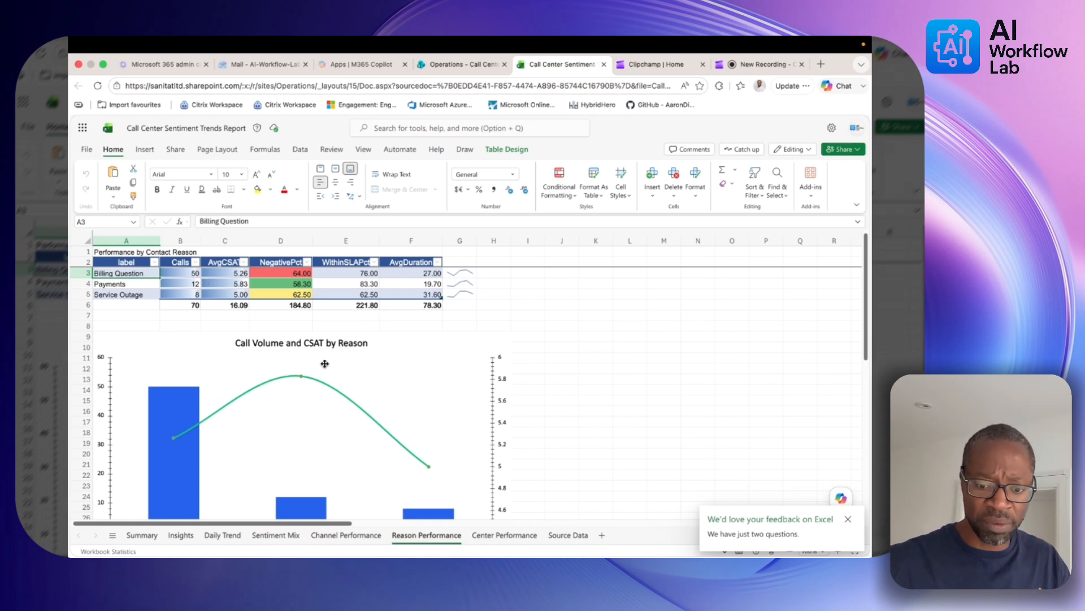
click(569, 535)
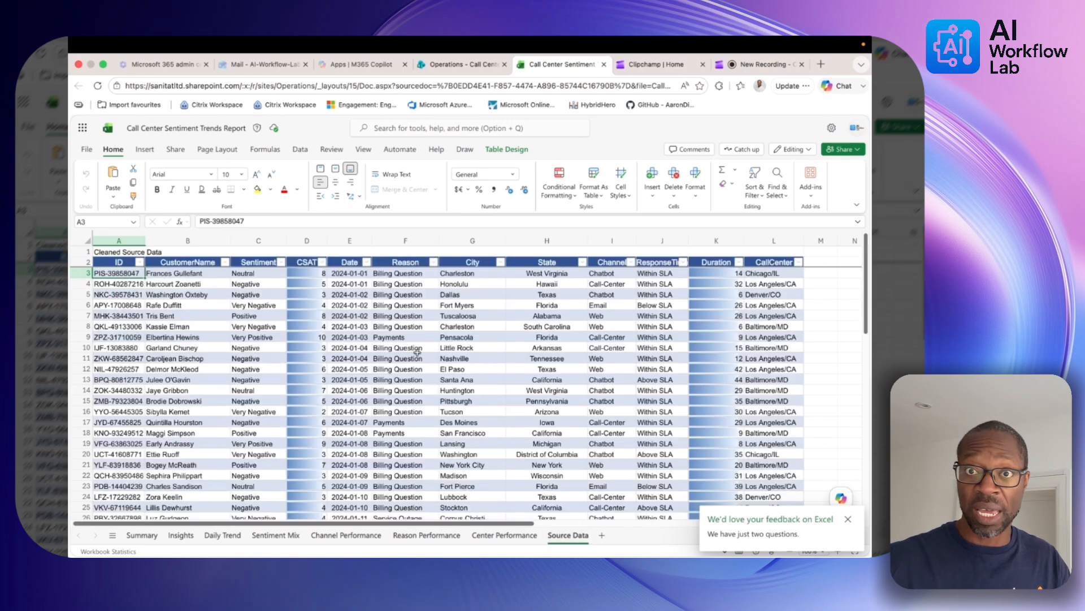
Revisit the Channel Performance, Sentiment Mix, Daily Trend and Insights sheets, ending on Reason Performance's chart
click(448, 536)
click(362, 537)
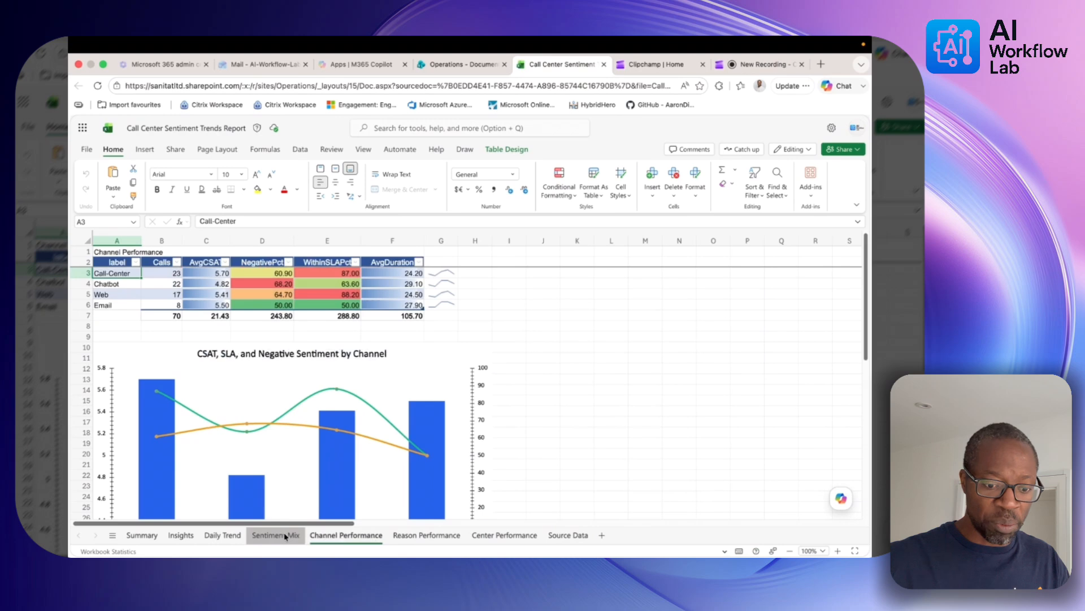
click(285, 536)
click(215, 539)
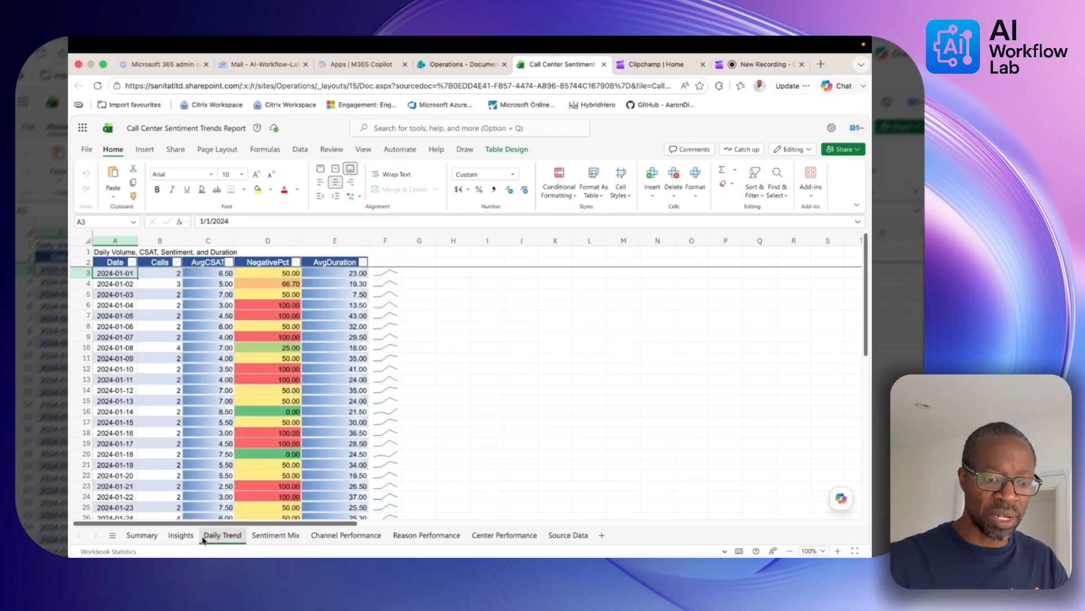
click(182, 536)
click(373, 537)
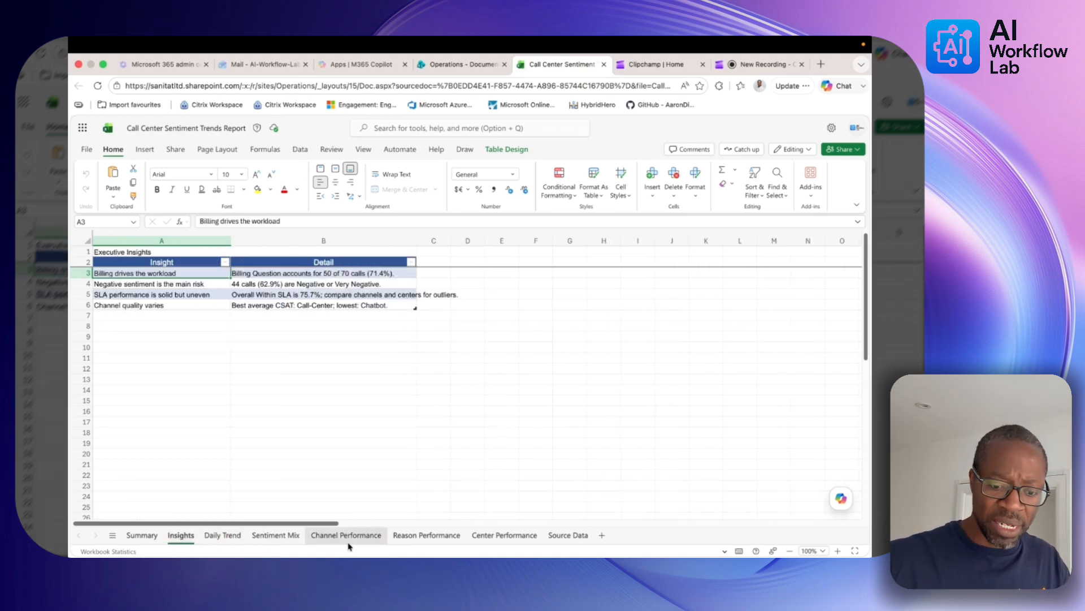
click(417, 537)
scroll(408, 457, down, 6)
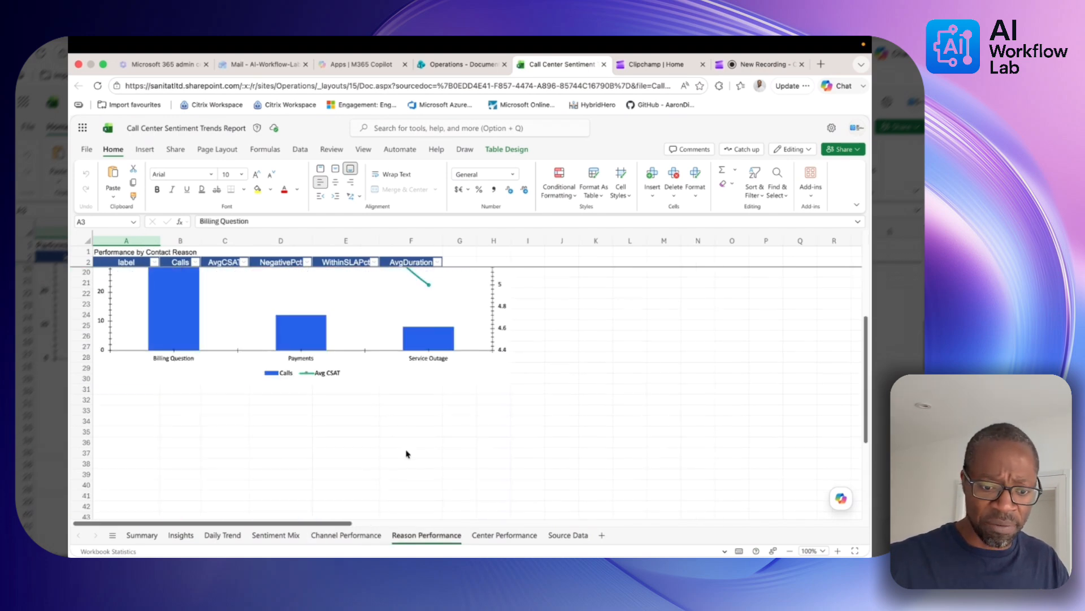
scroll(407, 453, up, 1)
scroll(406, 453, up, 1)
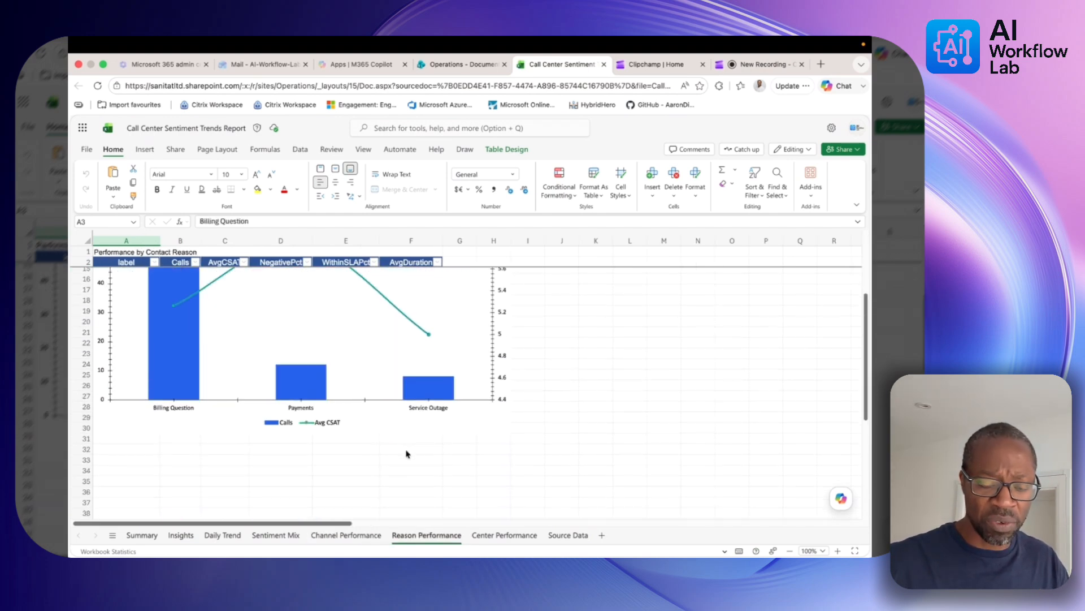
scroll(406, 454, up, 2)
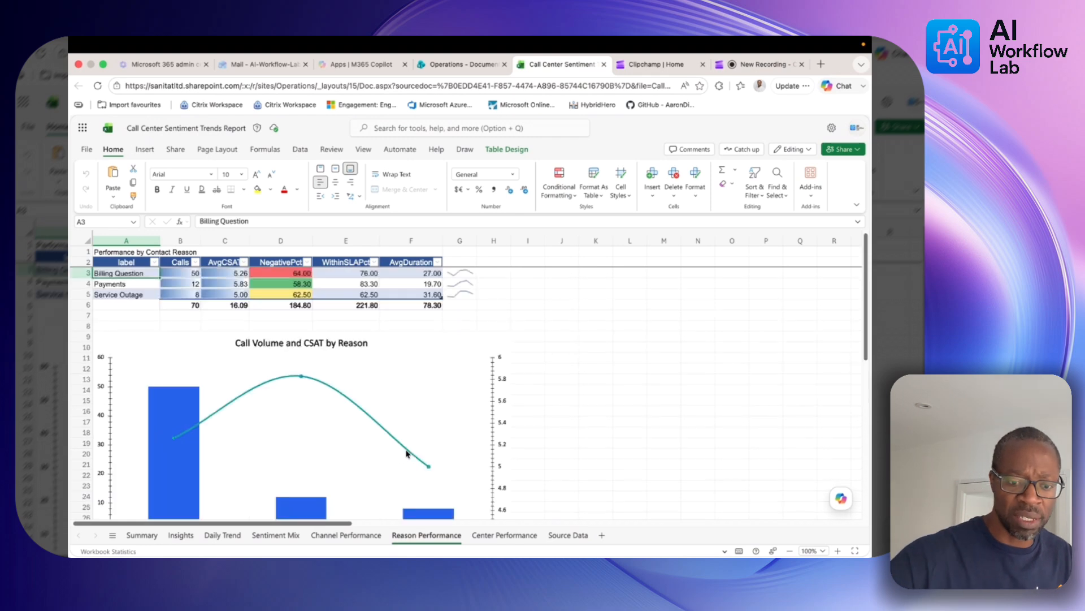
scroll(407, 454, up, 3)
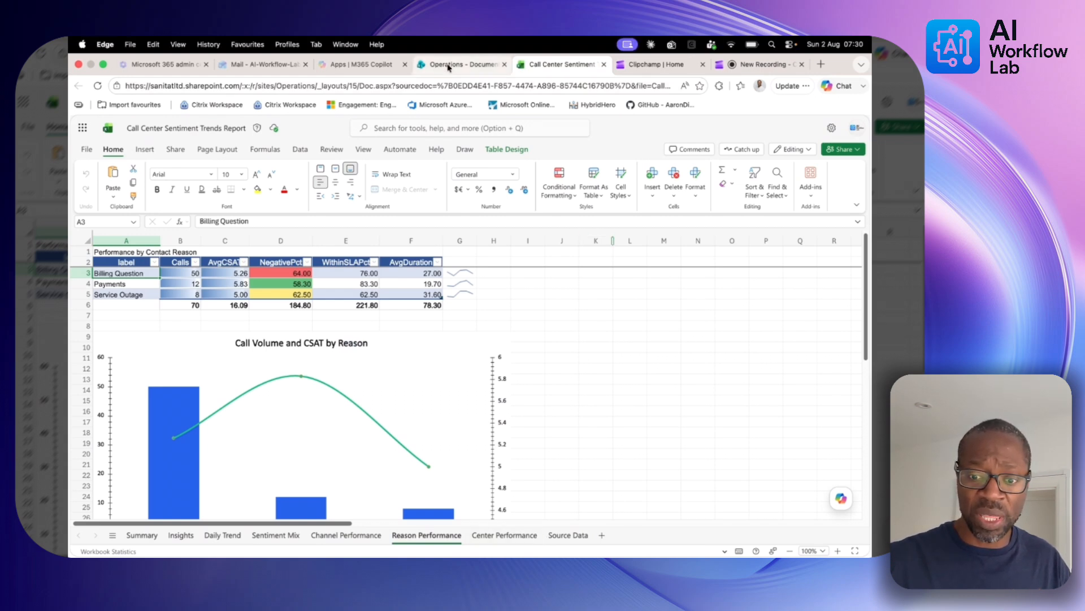
Back in the Call Center folder, draft a Copilot request for an internal leadership press release, adding the sample data workbook
click(448, 66)
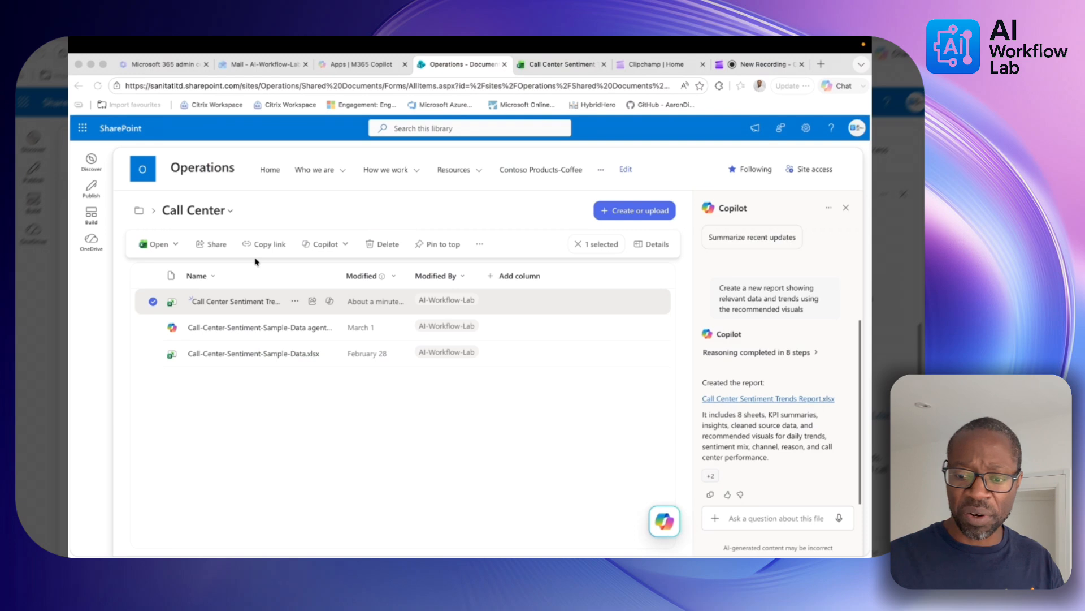
click(772, 518)
text(Create a press release as a word document based on the workbook. Highlight relevant trends and frame it for an internal leadership audience)
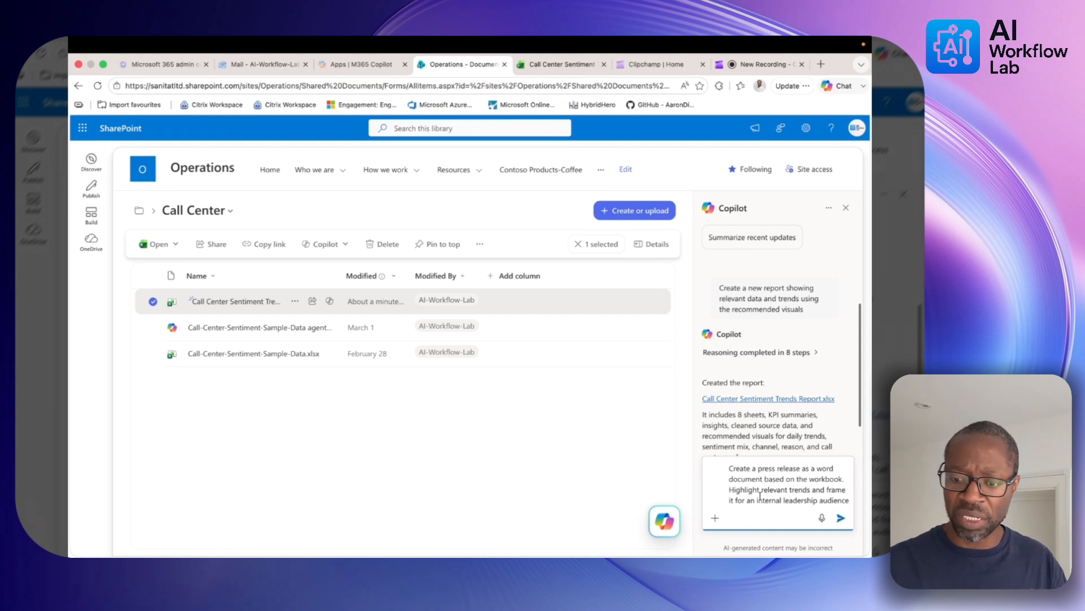
click(152, 355)
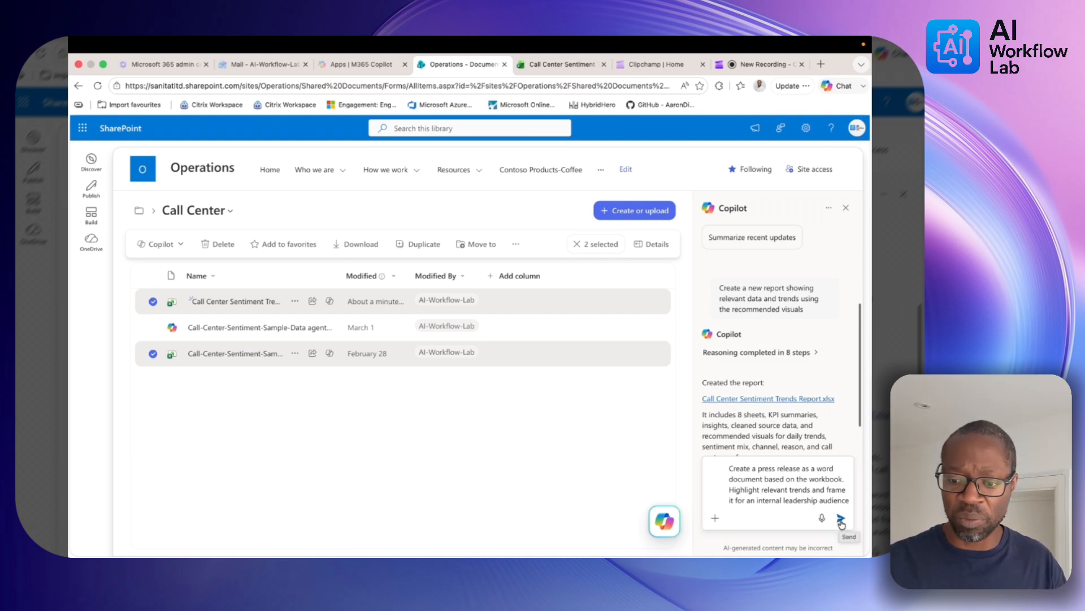
Send the press release request, clear the file selection, and open the Internal Leadership Press Release document
click(842, 519)
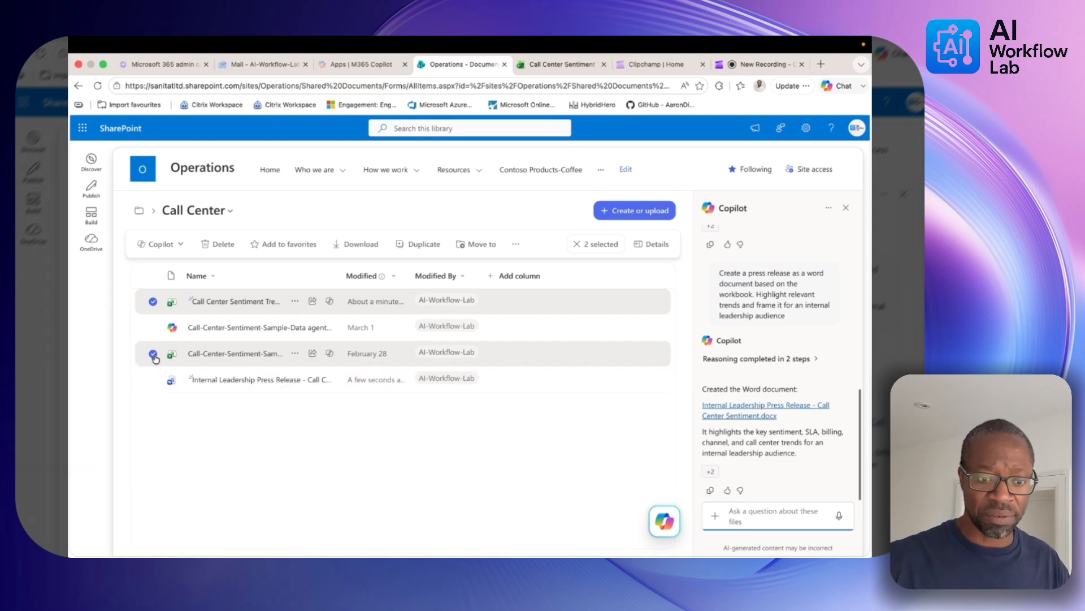
click(153, 310)
click(153, 303)
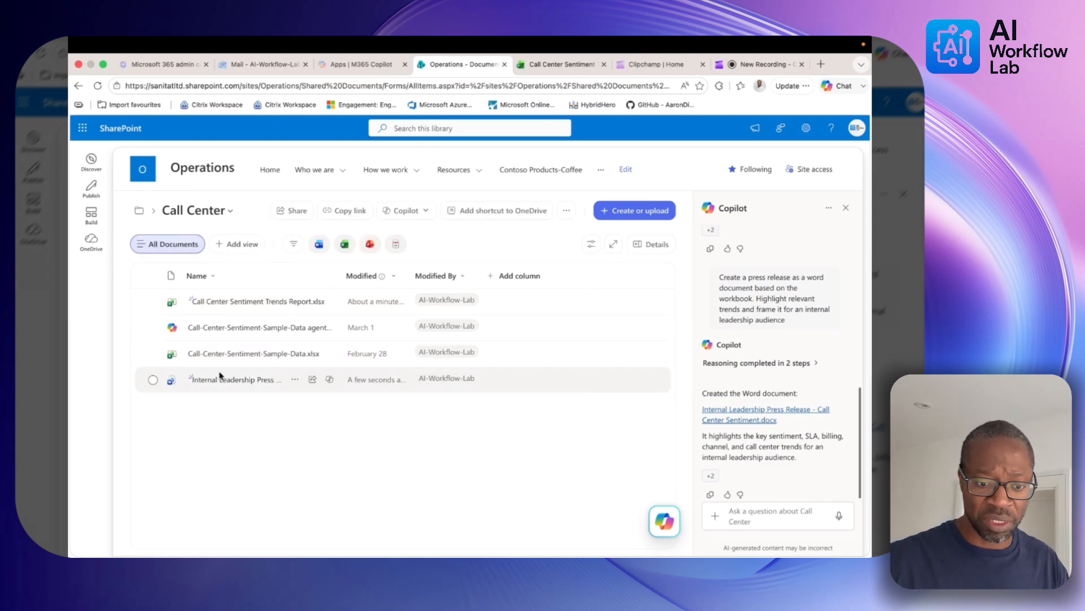
click(221, 378)
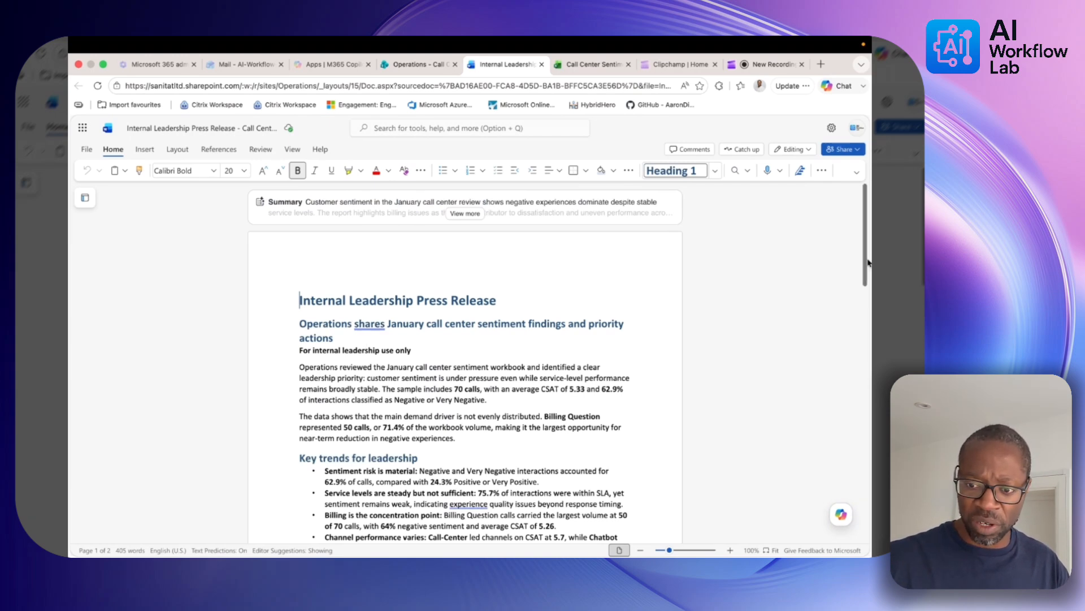
Scroll the press release down to its supporting metrics and back up, then return to the Call Center library
drag(869, 261, 865, 448)
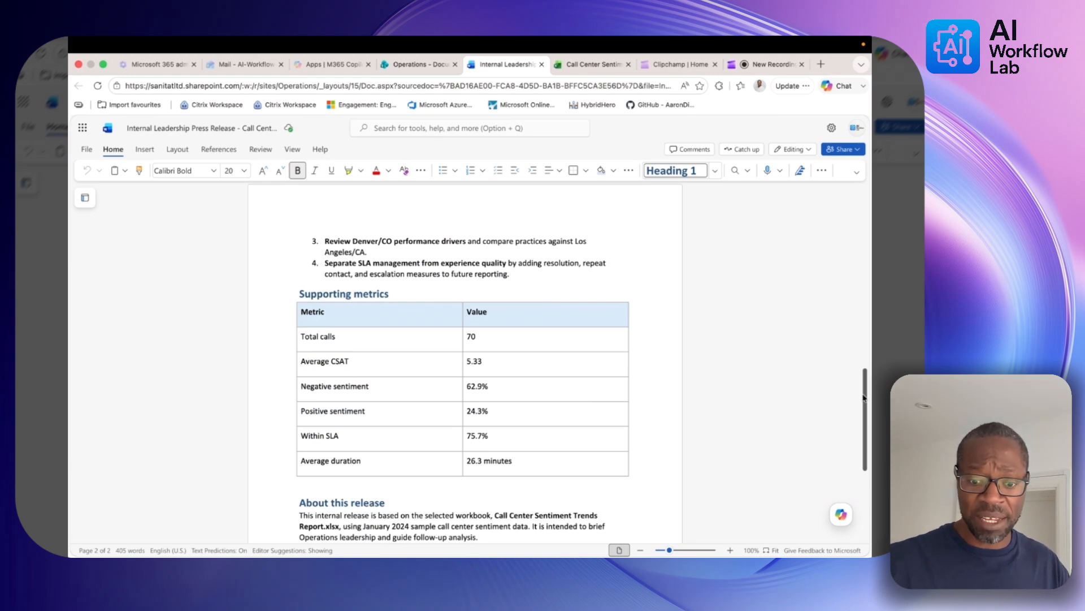
drag(863, 397, 859, 407)
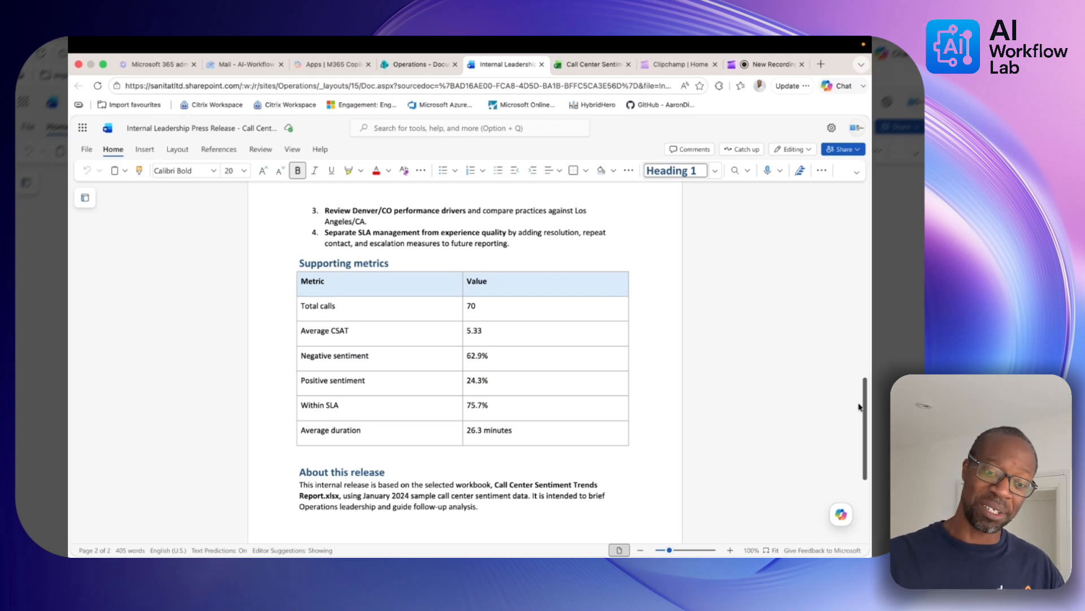
drag(859, 407, 857, 434)
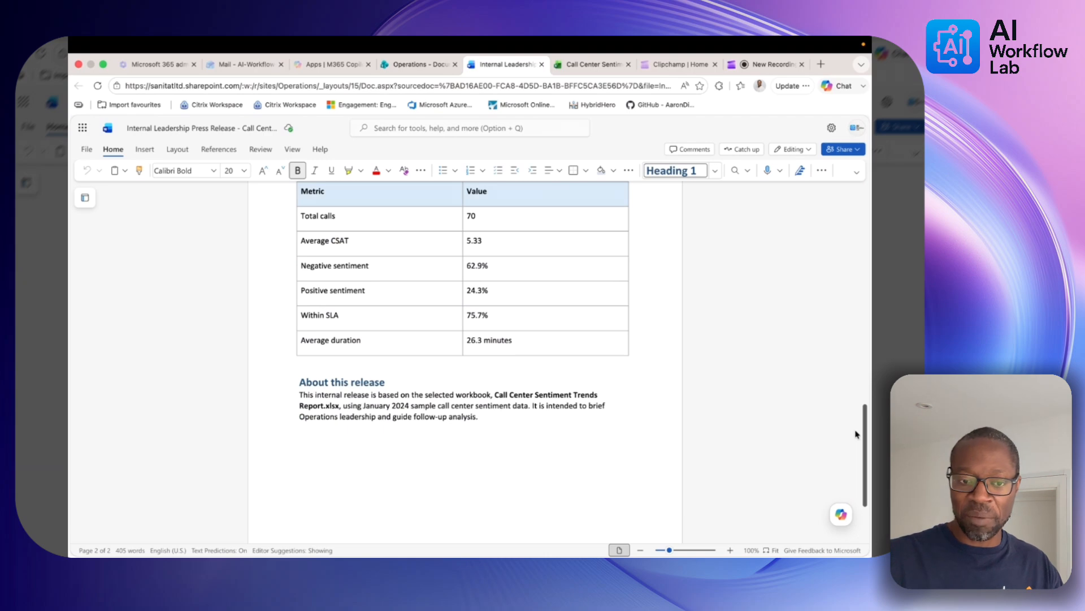
drag(857, 434, 847, 230)
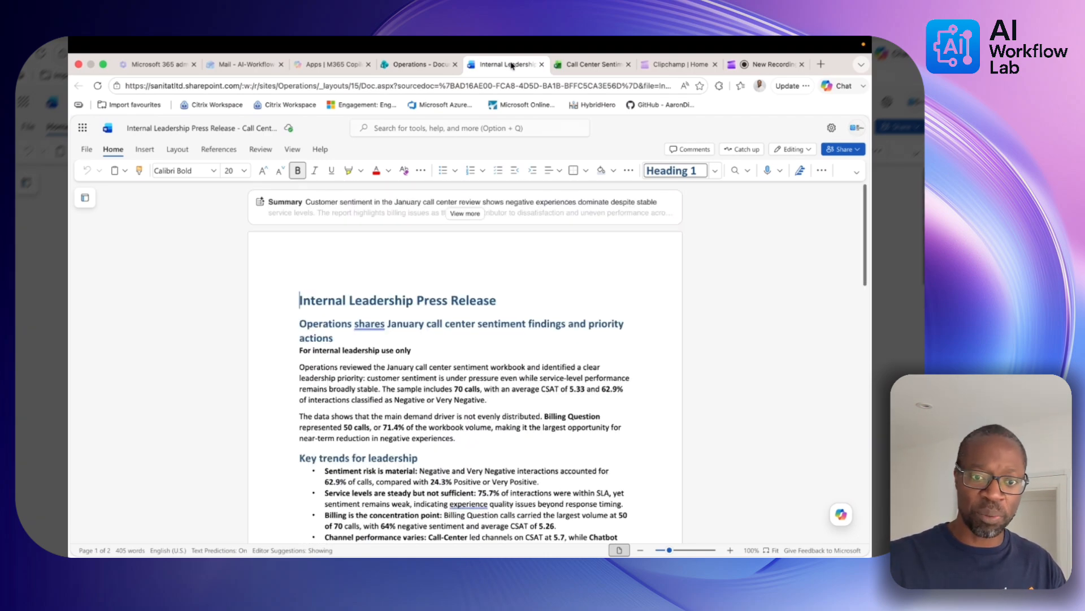
click(408, 66)
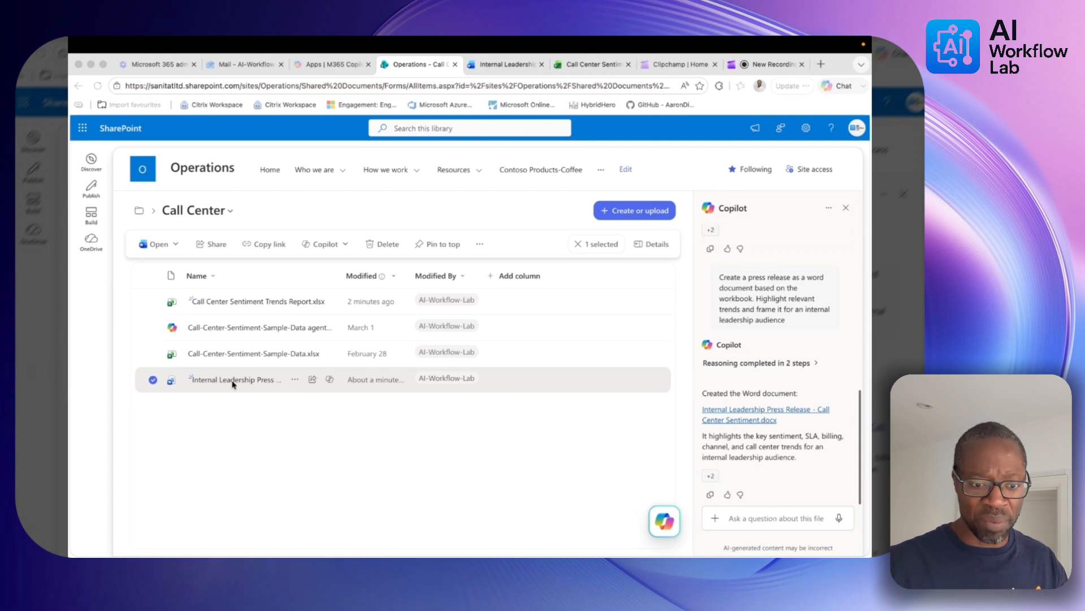
Ask Copilot to 'Create a powerpoint presentation from this file' for the press release
click(752, 519)
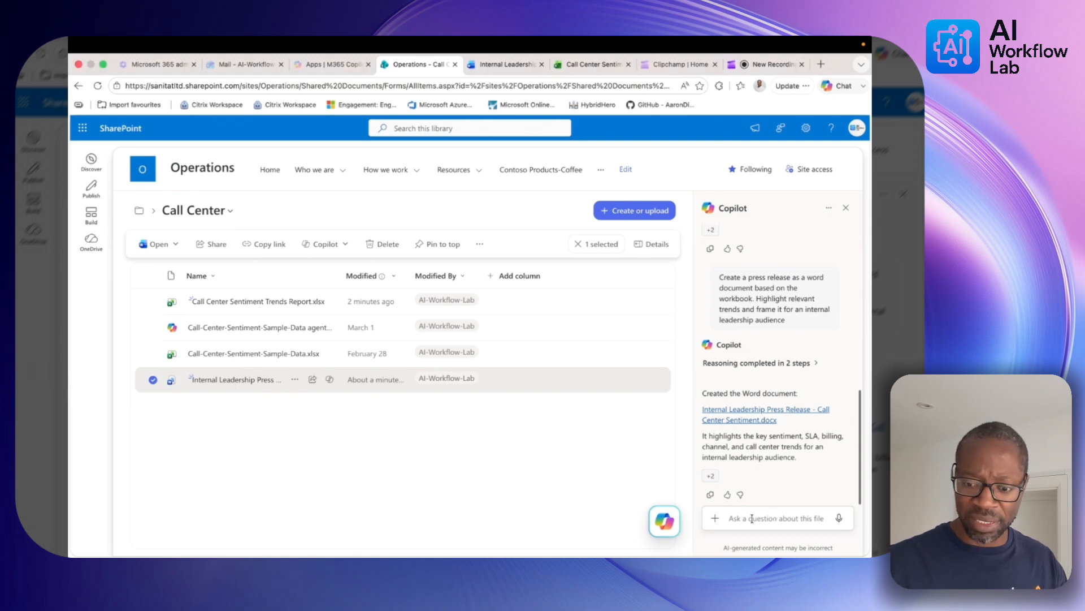
text(Create a powerpoint presentation from this file)
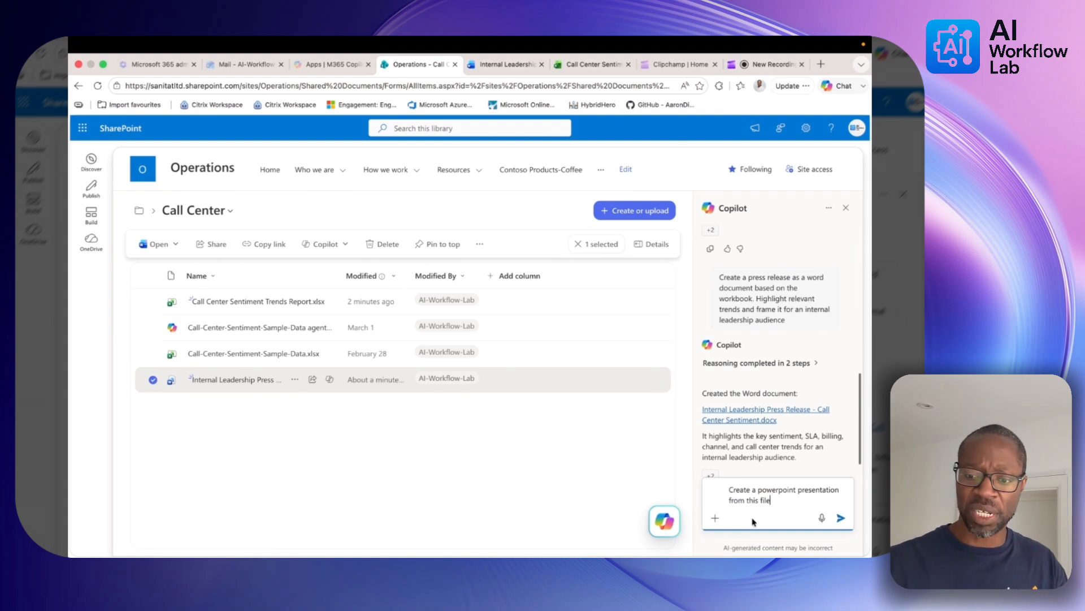
click(841, 518)
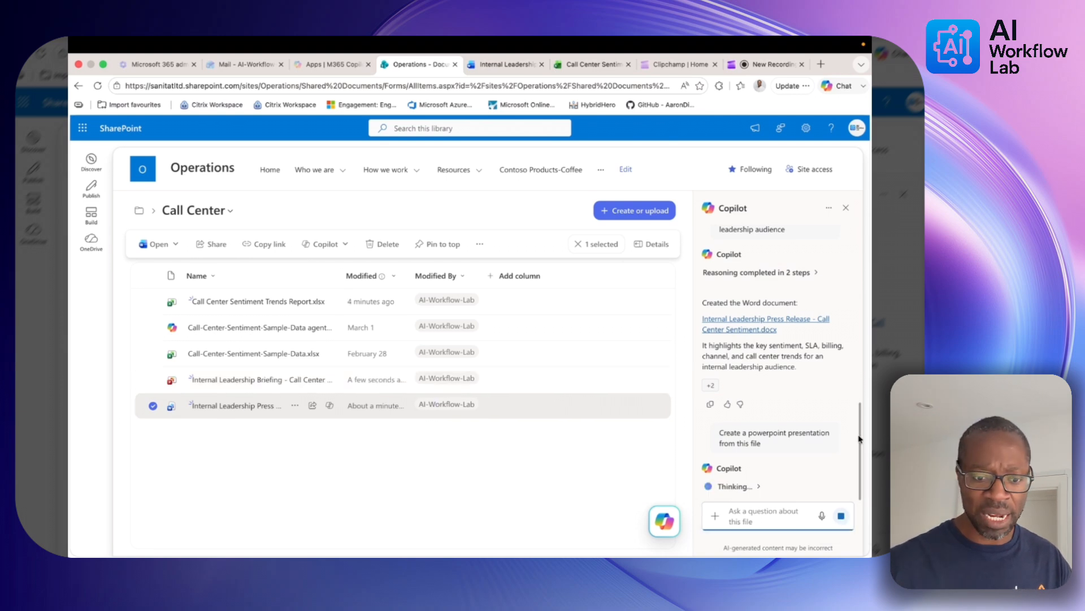
Open the Internal Leadership Briefing and review slides on sentiment risk, Billing Questions, channels and the Executive snapshot
click(233, 384)
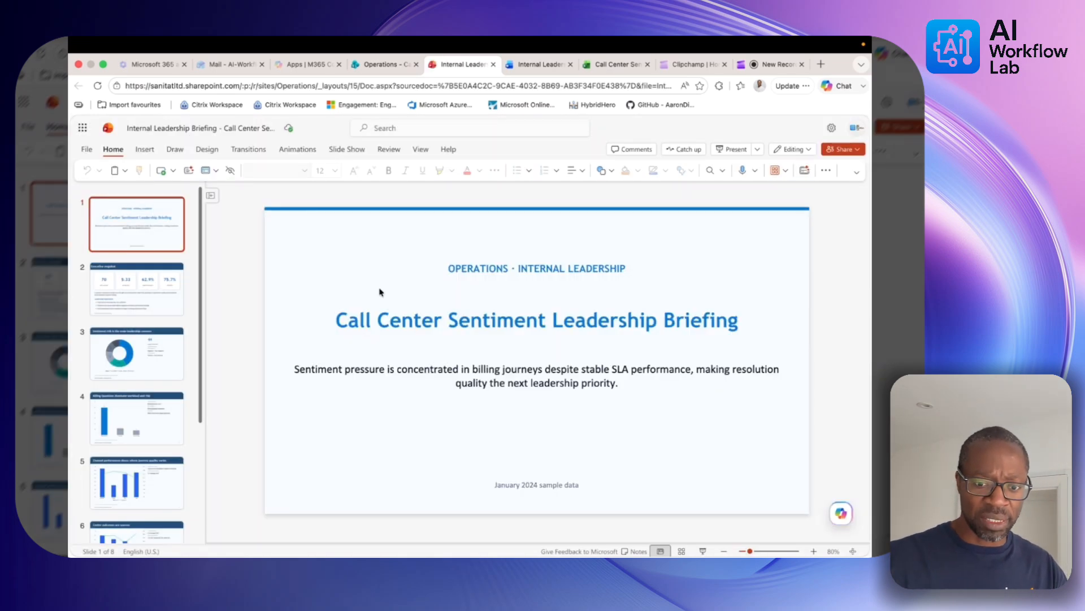
click(137, 365)
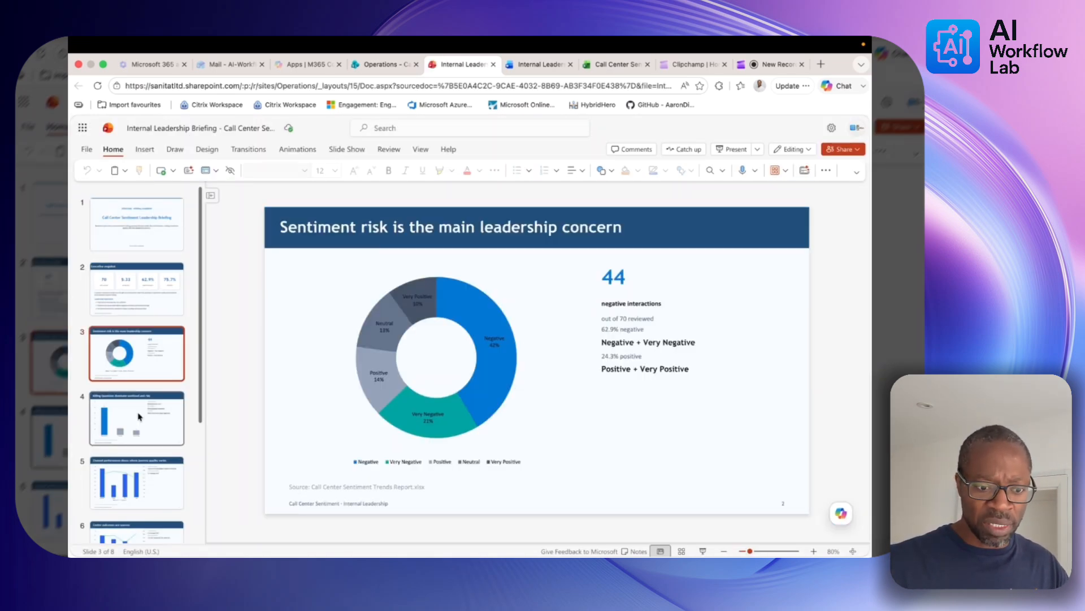
click(139, 416)
click(143, 484)
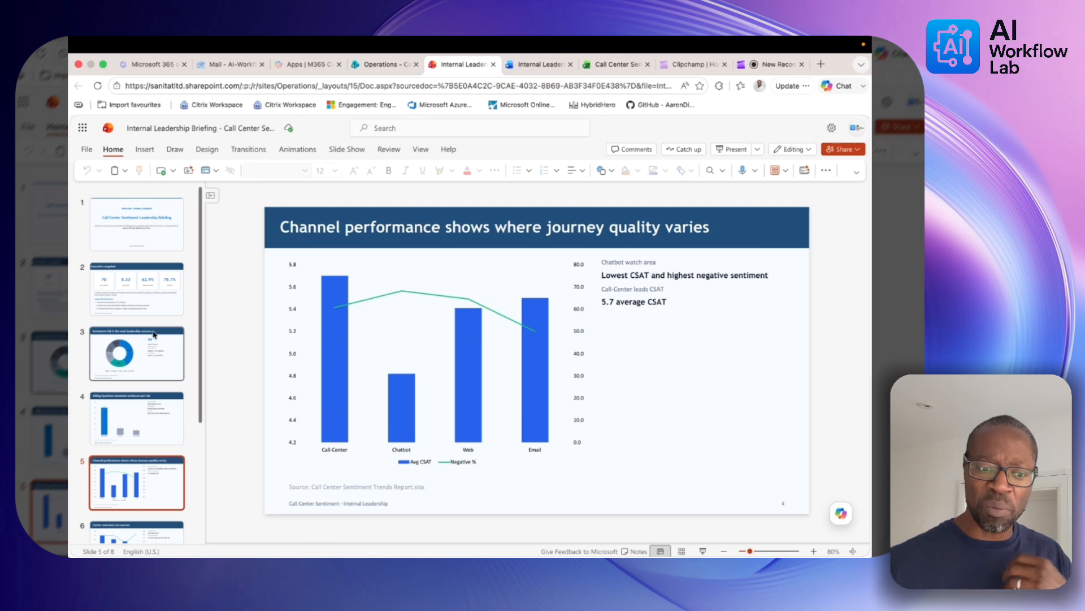
click(150, 298)
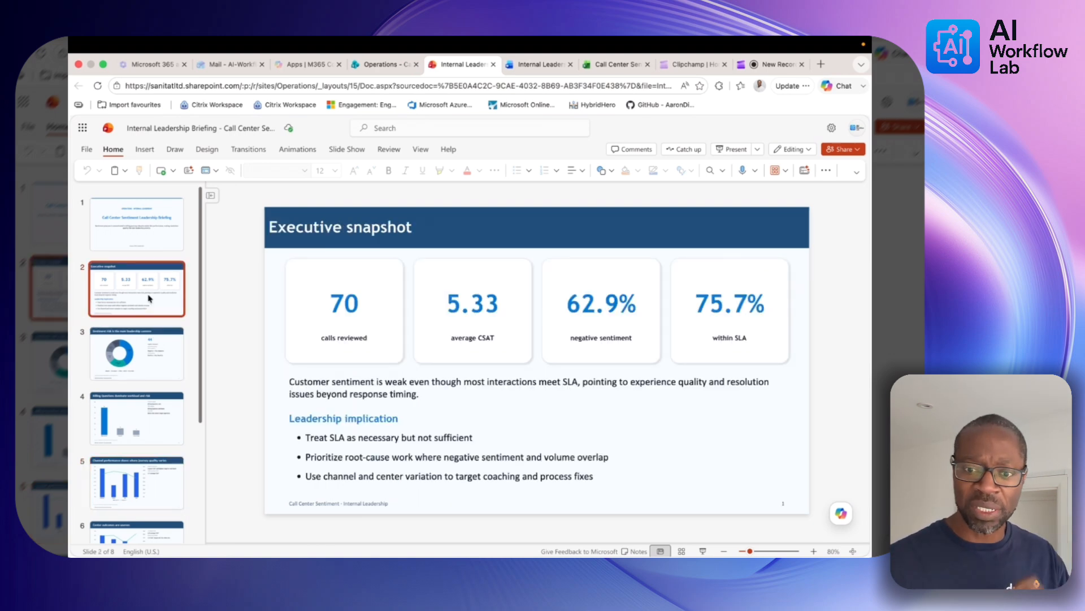
click(156, 360)
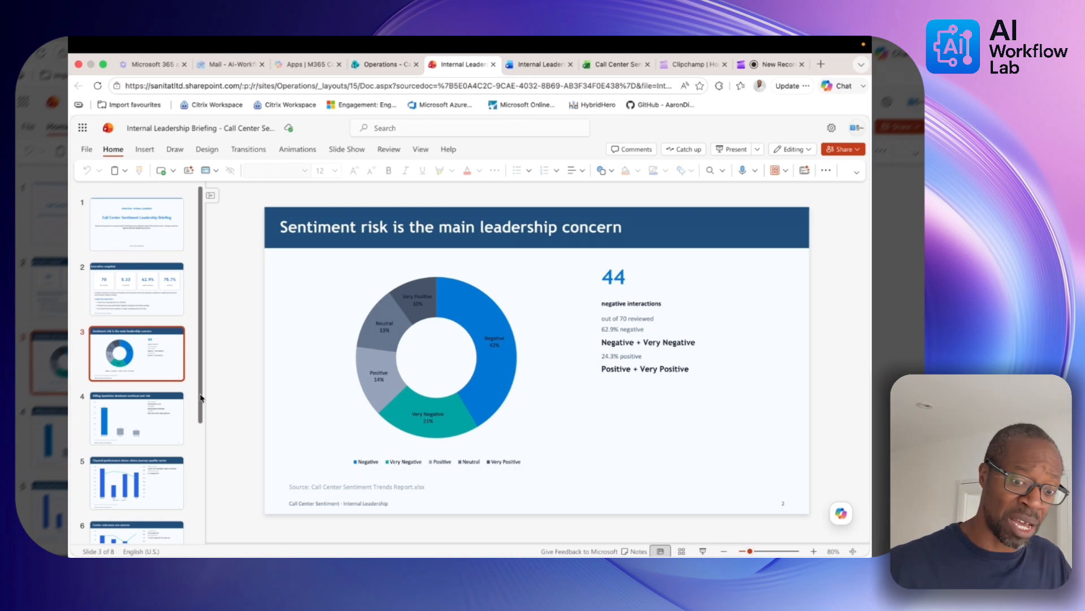
Review the center outcomes and Leadership decisions slides through slide 8, then return to the library
drag(200, 398, 202, 491)
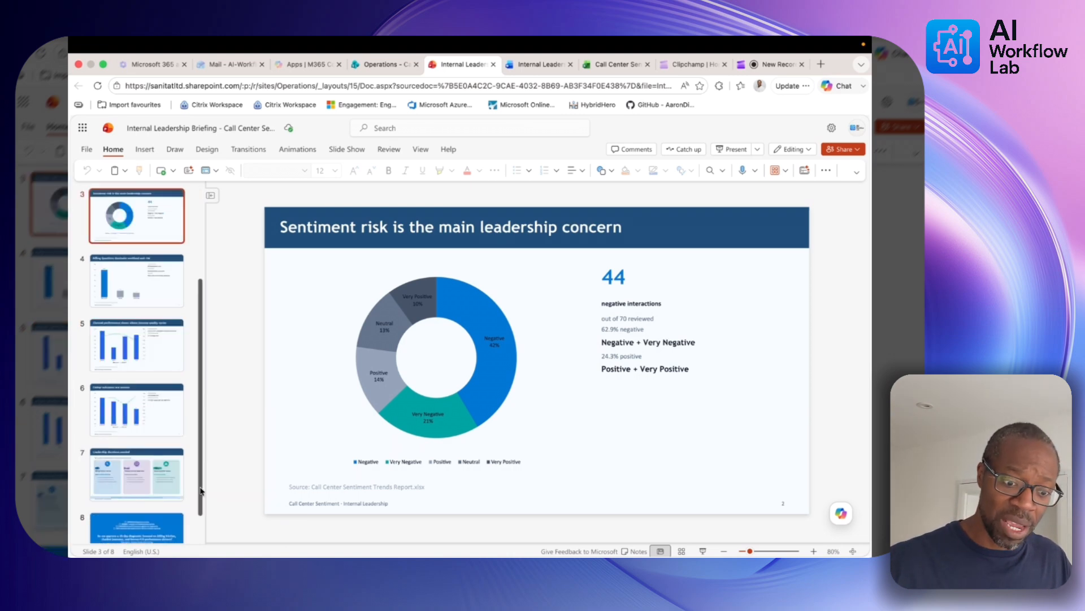
click(151, 420)
click(144, 486)
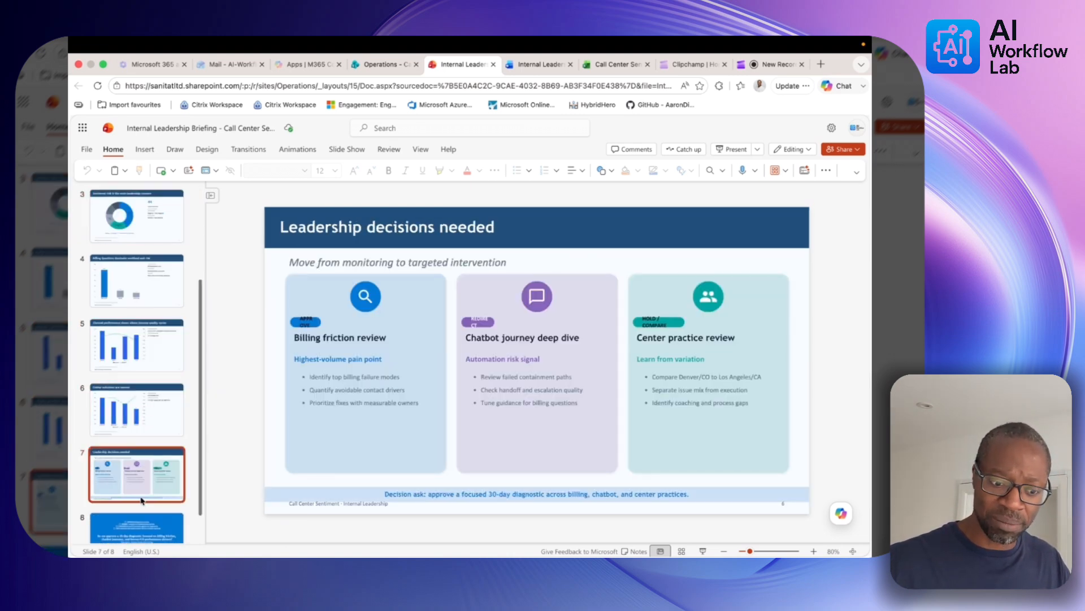
key(Down)
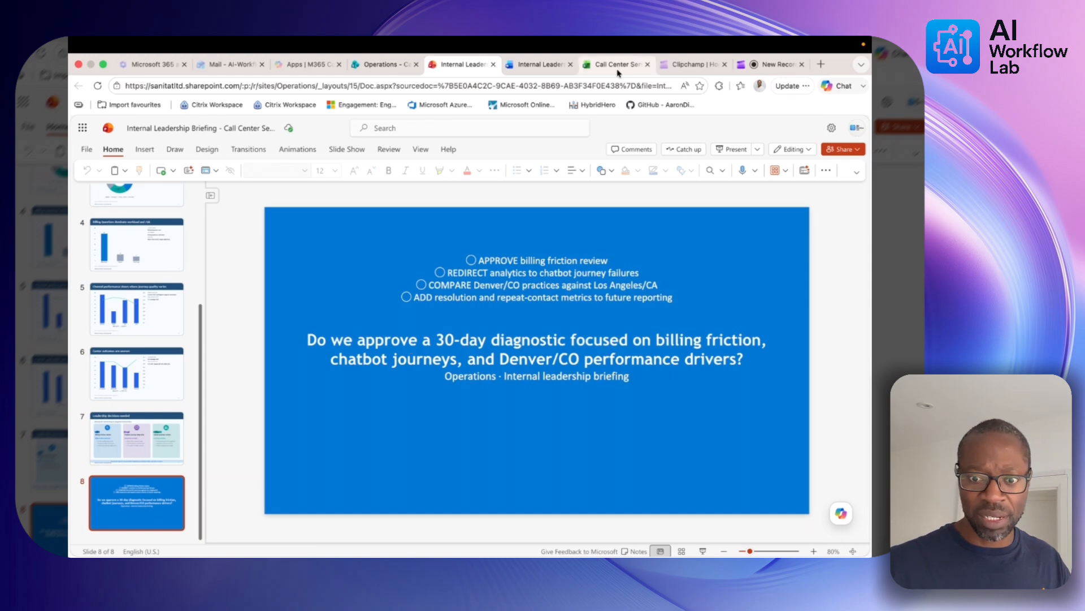
click(370, 66)
click(424, 187)
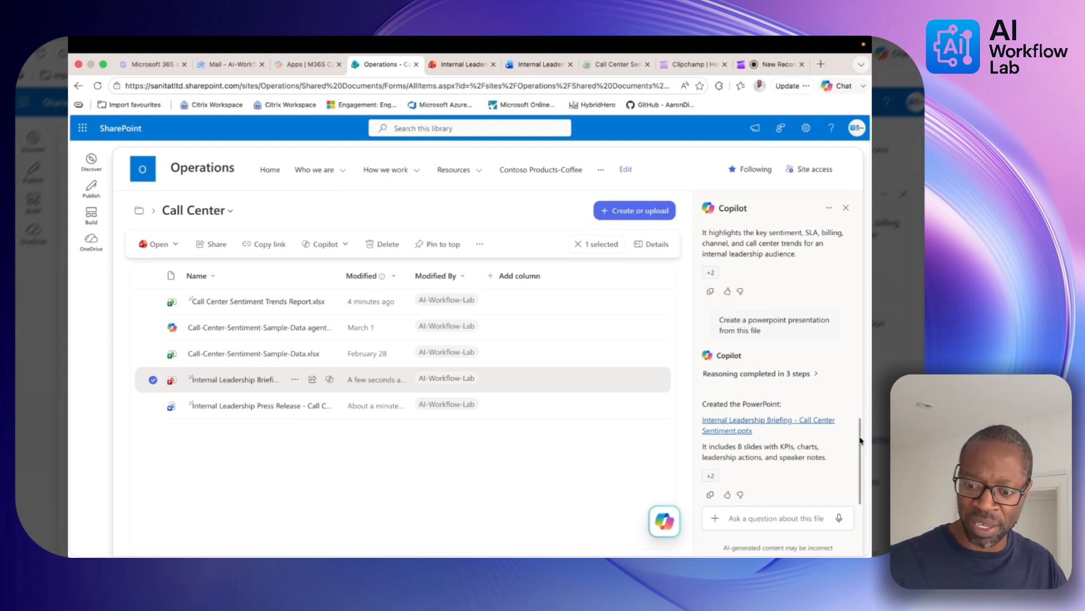
mouse_move(860, 440)
mouse_down()
mouse_move(853, 286)
mouse_move(858, 440)
mouse_up()
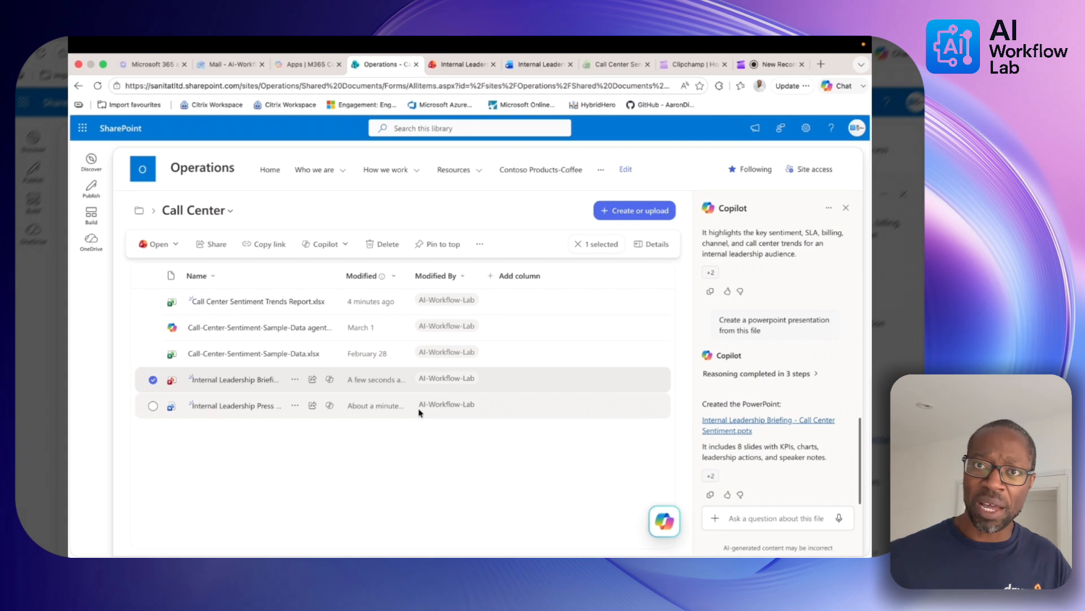
mouse_move(420, 411)
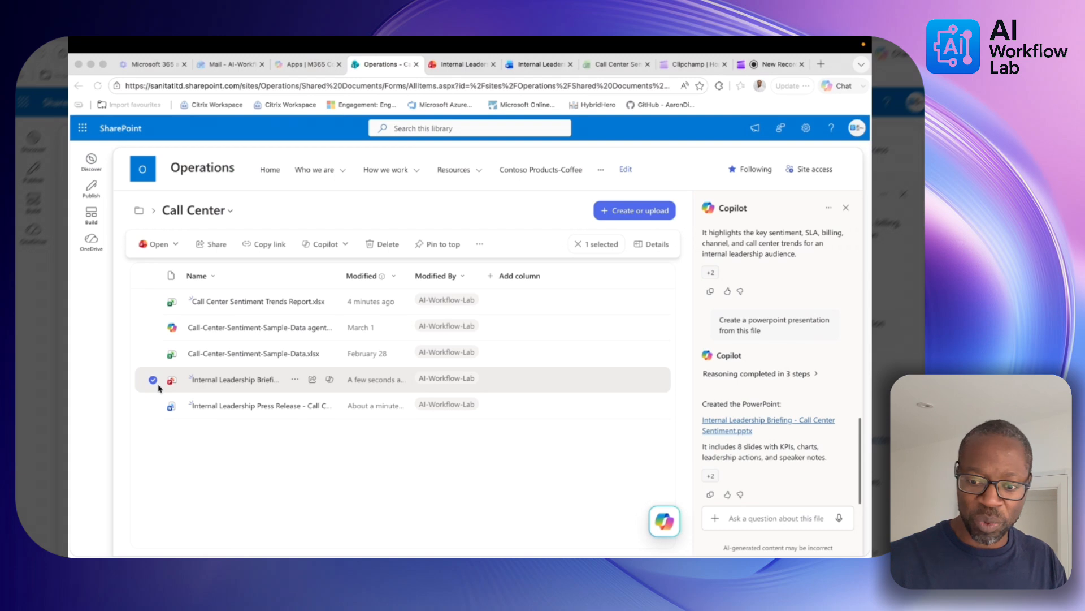
scroll(741, 497, up, 2)
Request an interactive management dashboard from Call-Center-Sentiment-Sample-Data.xlsx and open Call Center Management Dashboard.html
click(740, 517)
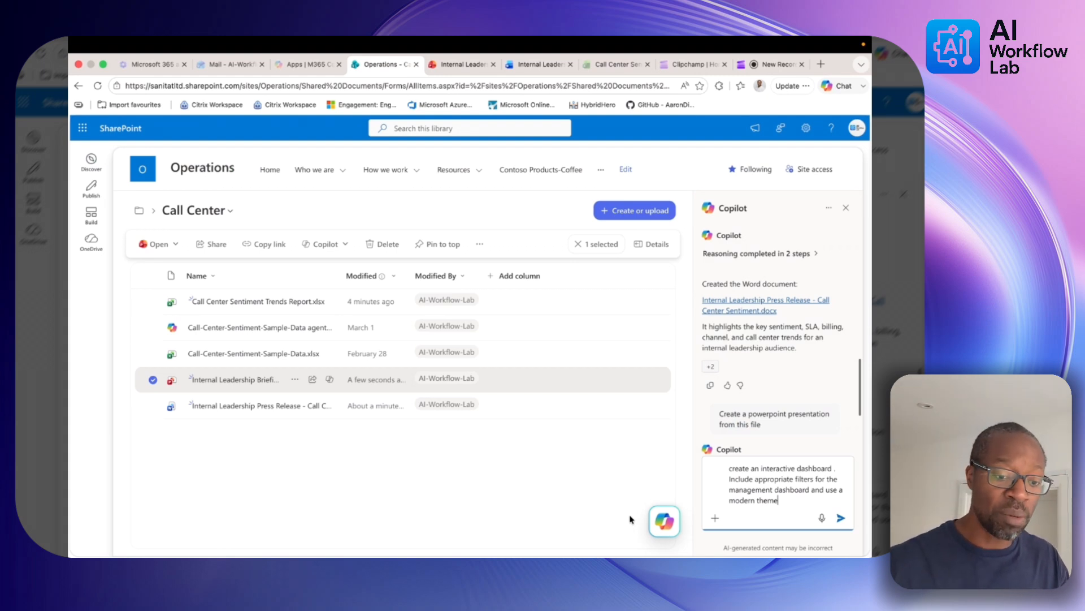
click(153, 380)
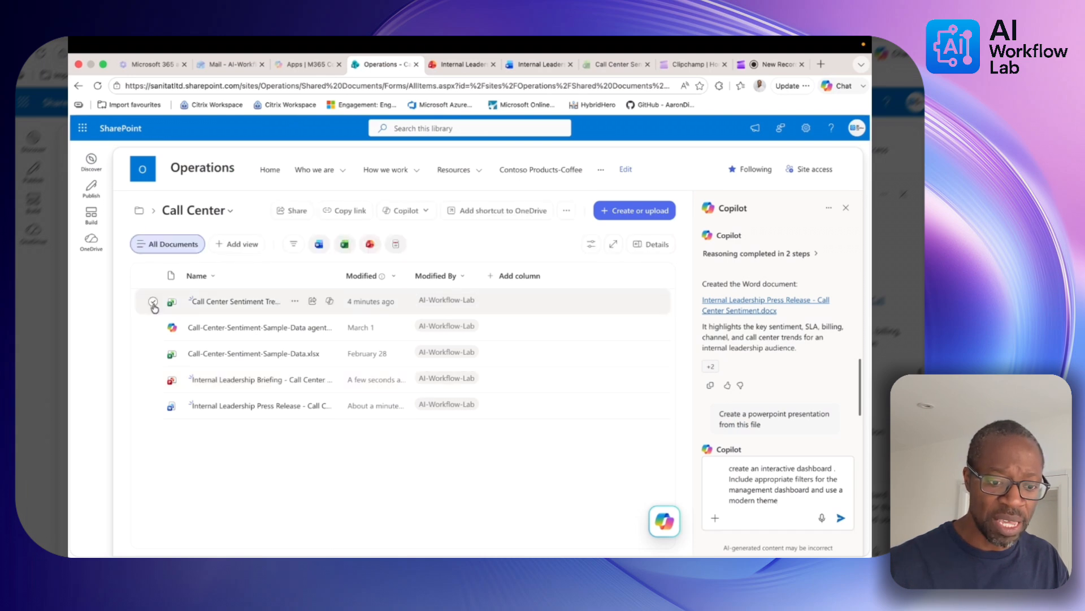
click(153, 354)
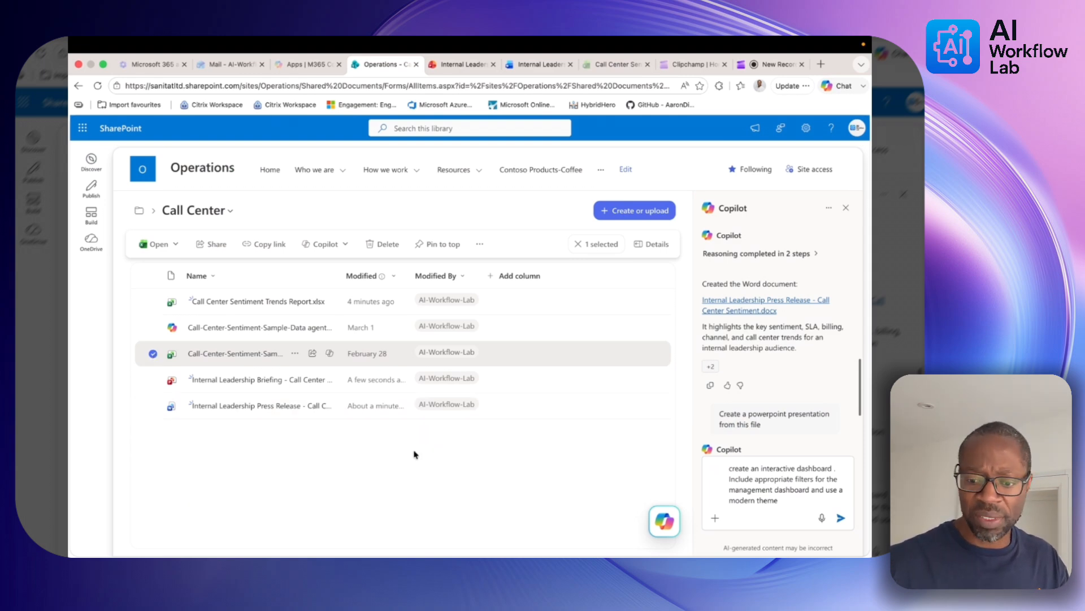
click(840, 518)
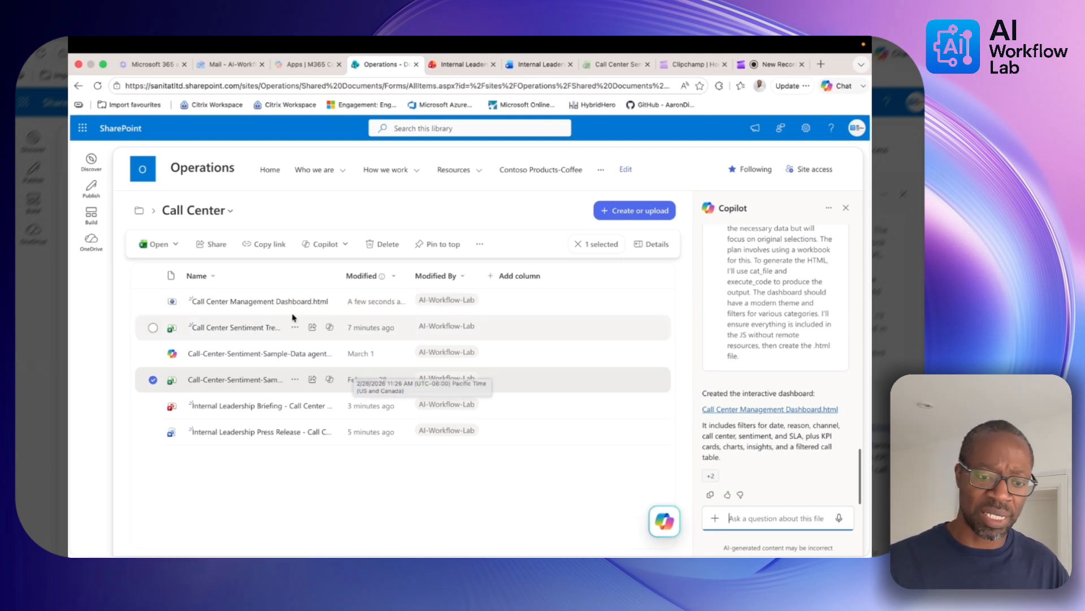
click(262, 302)
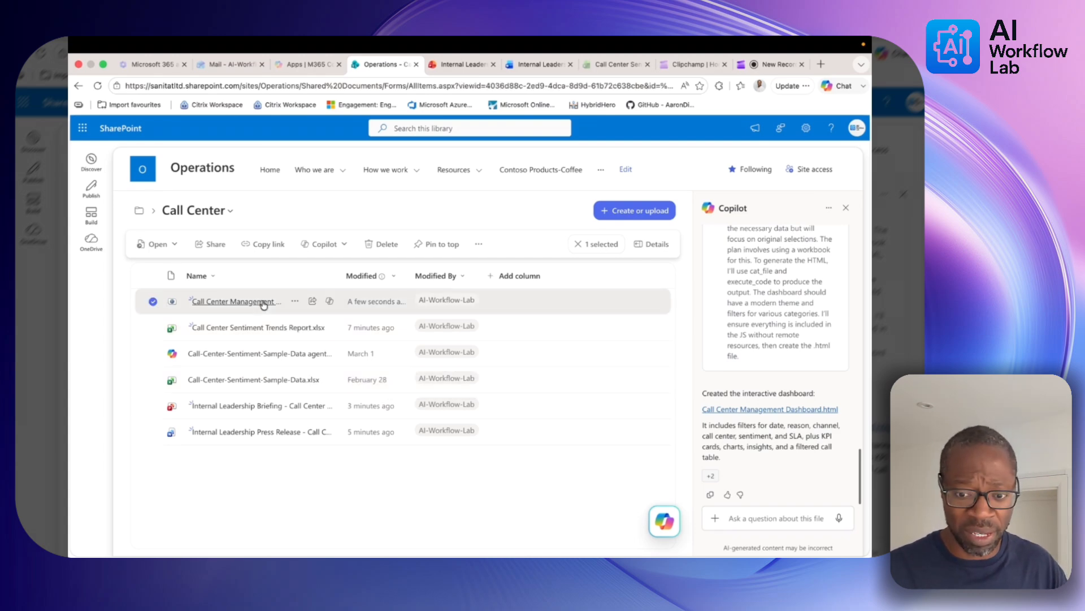